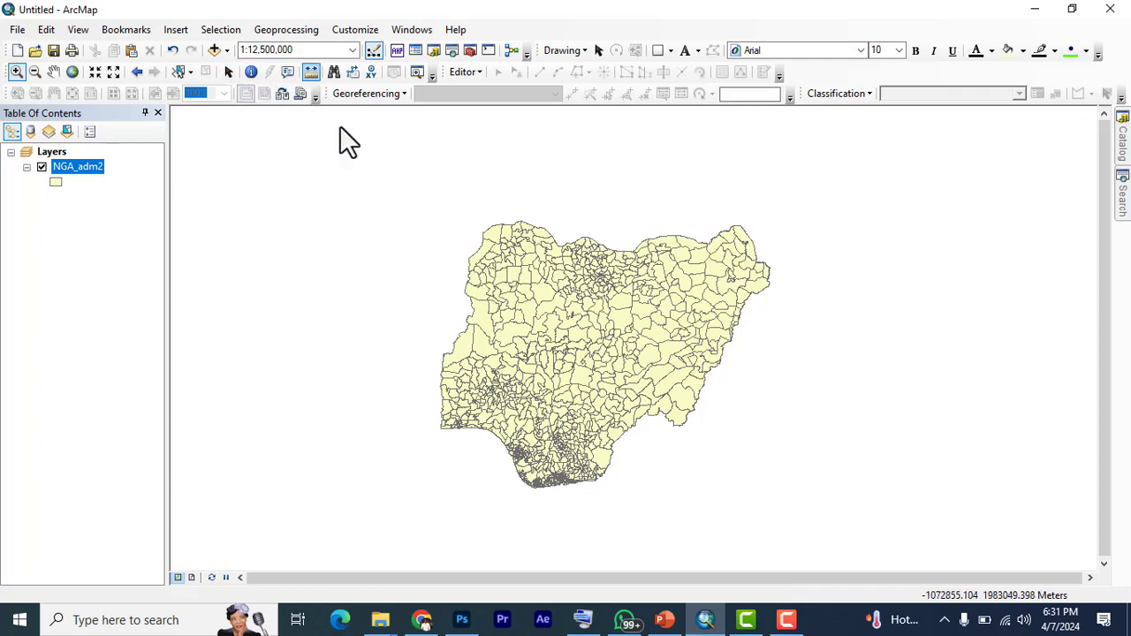
# - Zoom the map and pan it to reveal Nigeria's northern boundary
pyautogui.scroll(2, 515, 286)
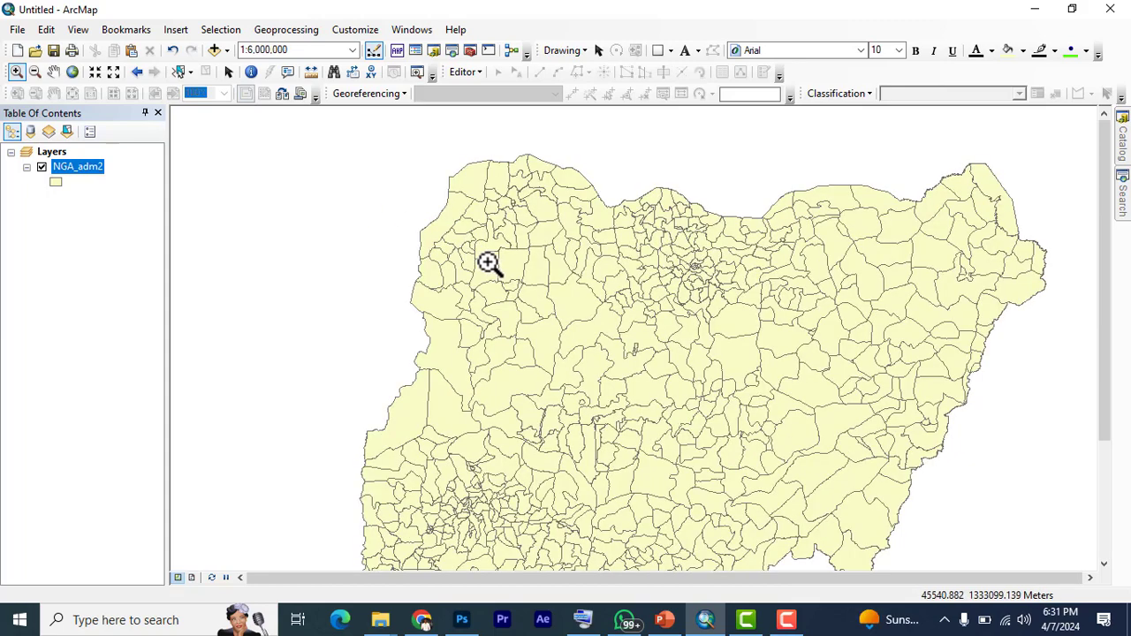
pyautogui.scroll(2, 500, 235)
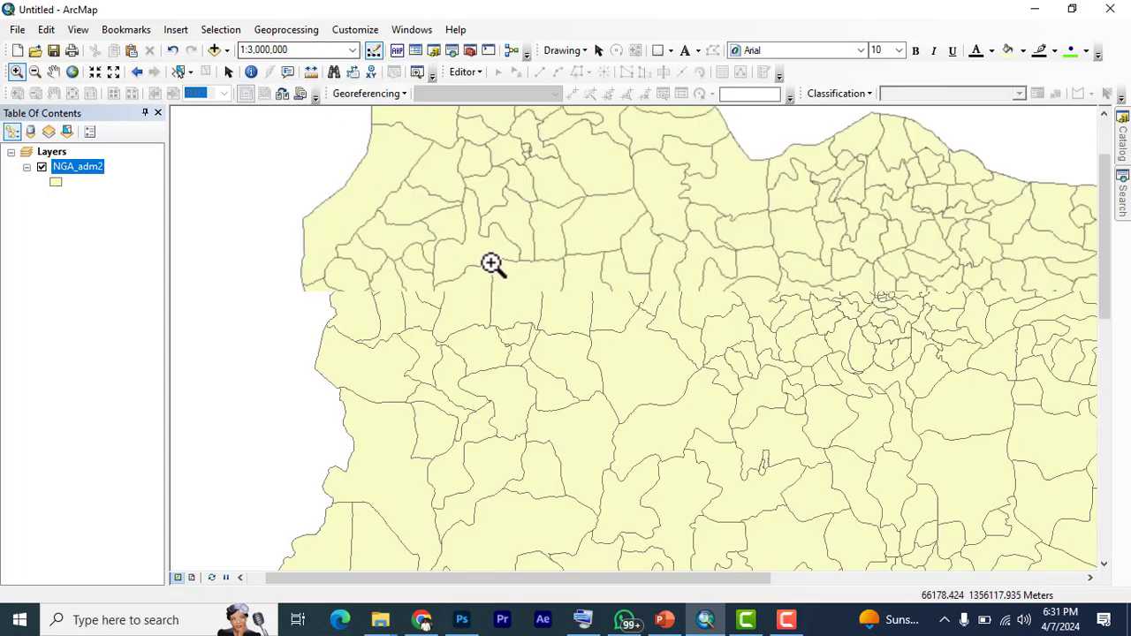
pyautogui.scroll(1, 491, 263)
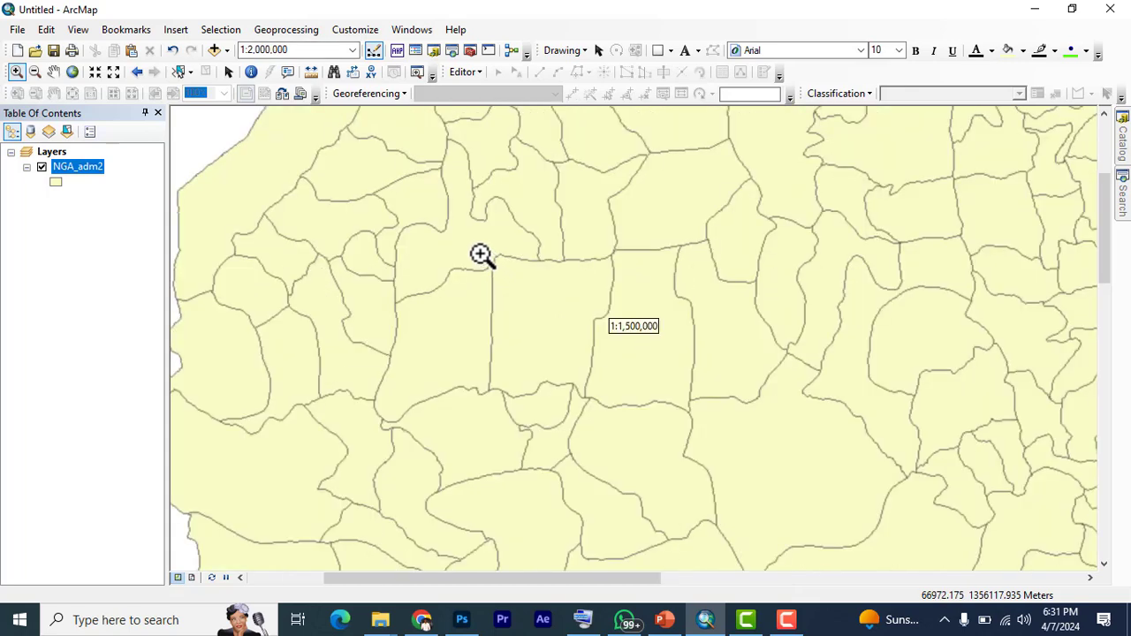
pyautogui.scroll(2, 203, 154)
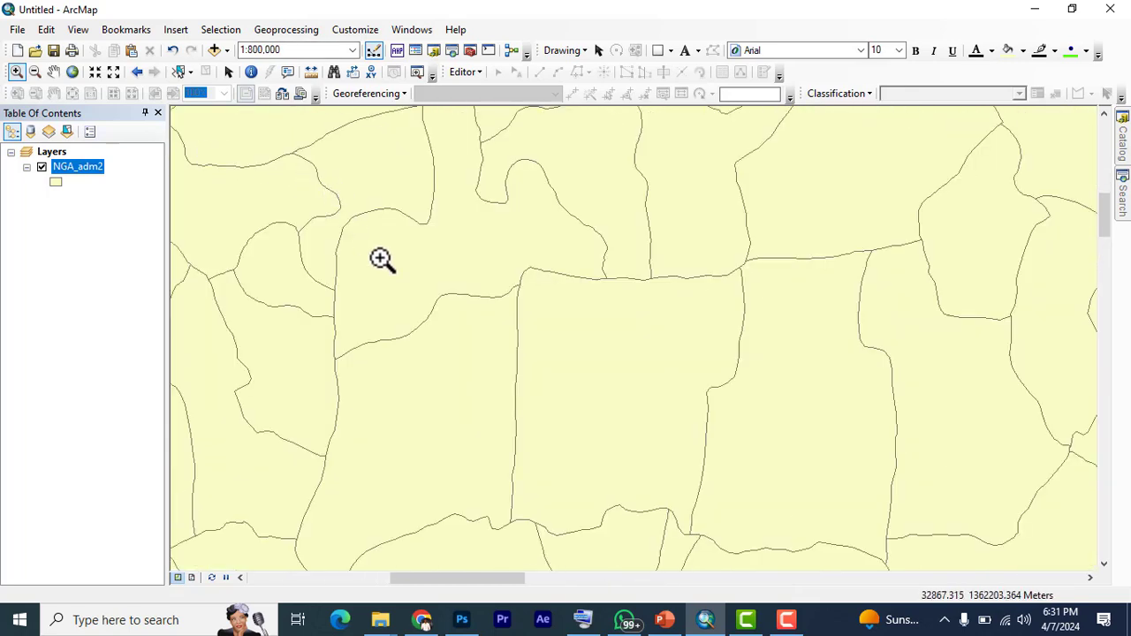
pyautogui.scroll(-1, 380, 258)
pyautogui.scroll(-1, 380, 258)
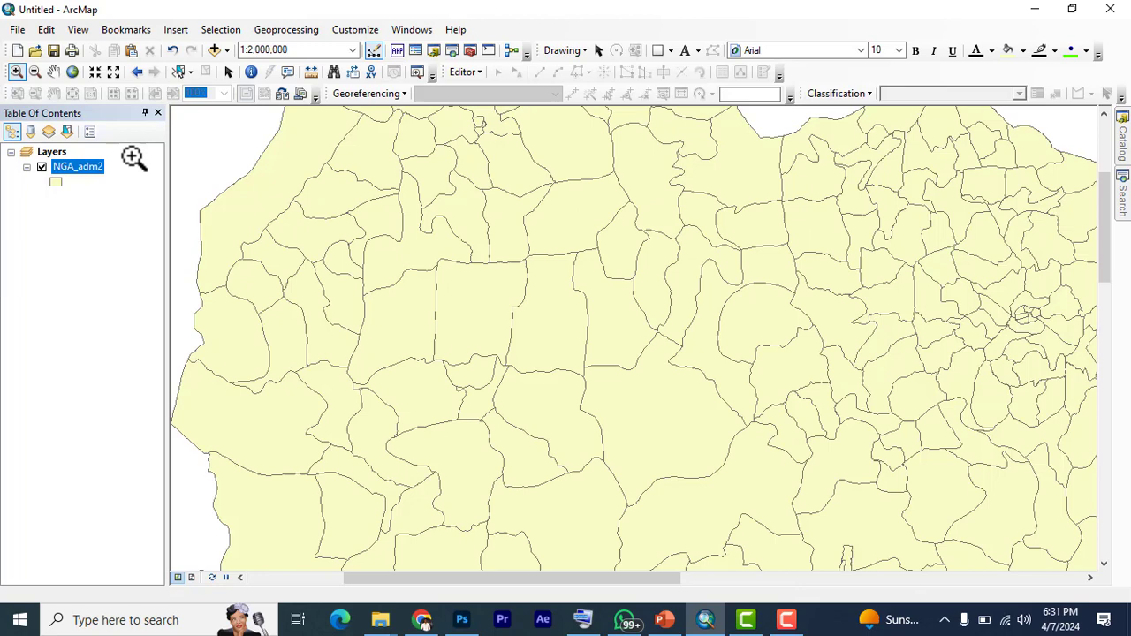
pyautogui.click(53, 71)
pyautogui.moveTo(366, 189)
pyautogui.mouseDown()
pyautogui.moveTo(424, 239)
pyautogui.moveTo(310, 218)
pyautogui.moveTo(298, 199)
pyautogui.mouseUp()
# - Adjust the zoom and pan the map right and up to frame Nigeria
pyautogui.scroll(1, 259, 235)
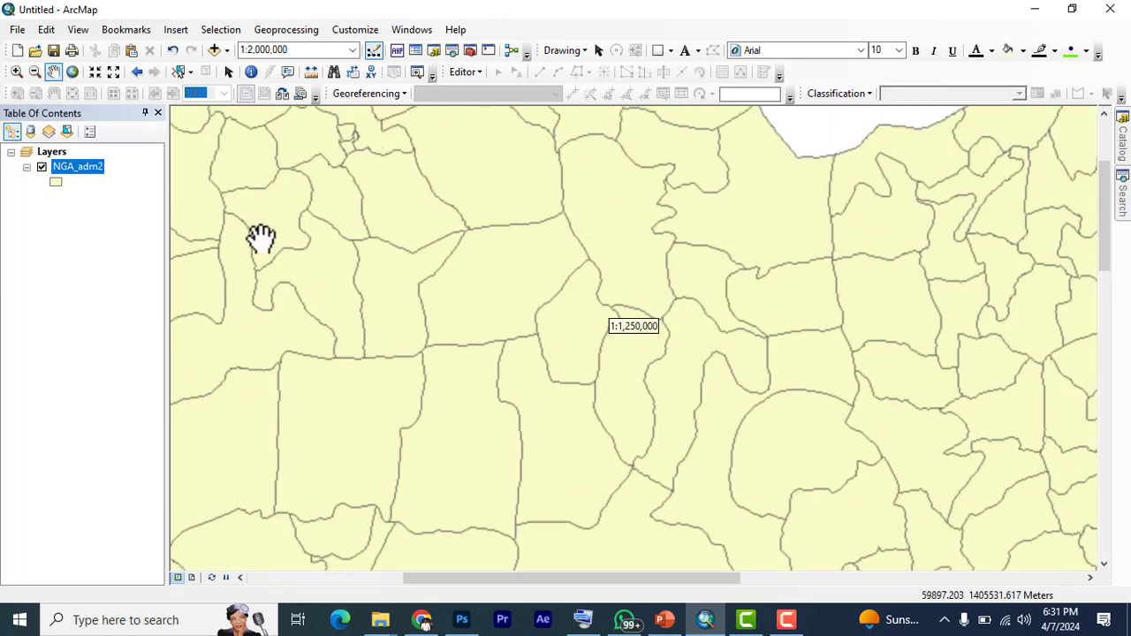
pyautogui.scroll(1, 259, 235)
pyautogui.scroll(-2, 265, 237)
pyautogui.scroll(-1, 265, 239)
pyautogui.scroll(-1, 259, 239)
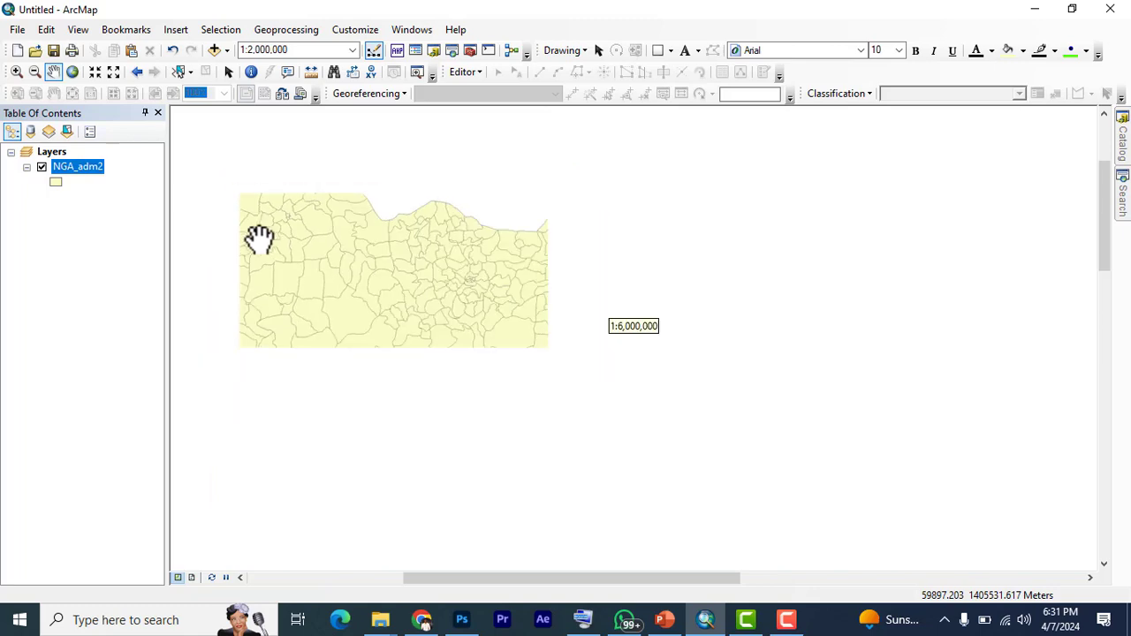
pyautogui.moveTo(321, 233); pyautogui.dragTo(350, 210)
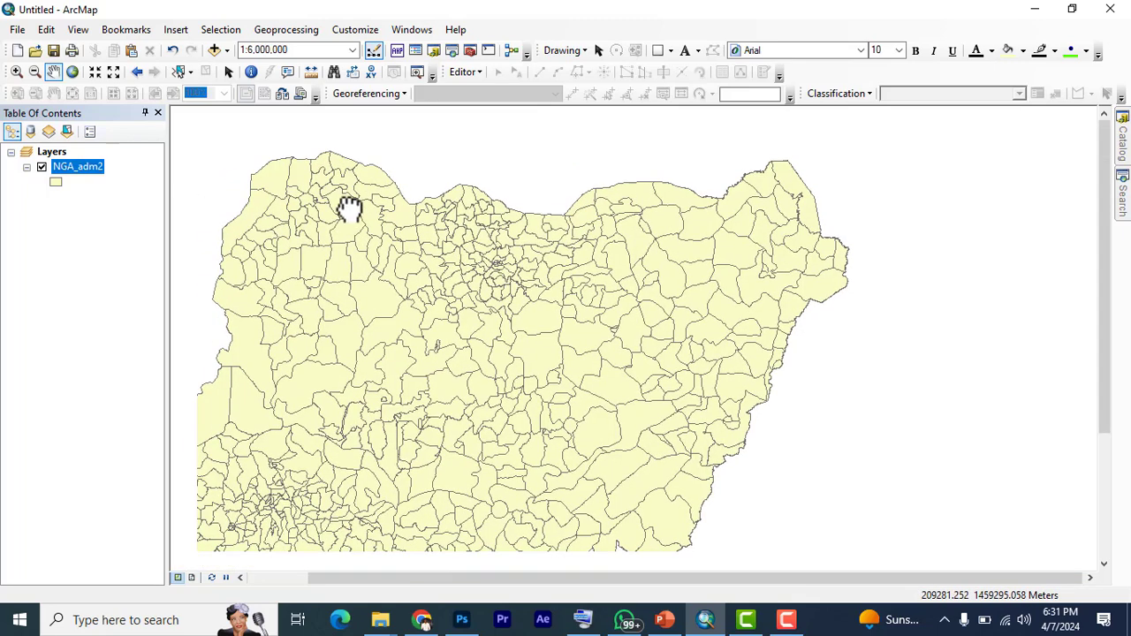
pyautogui.scroll(-1, 473, 219)
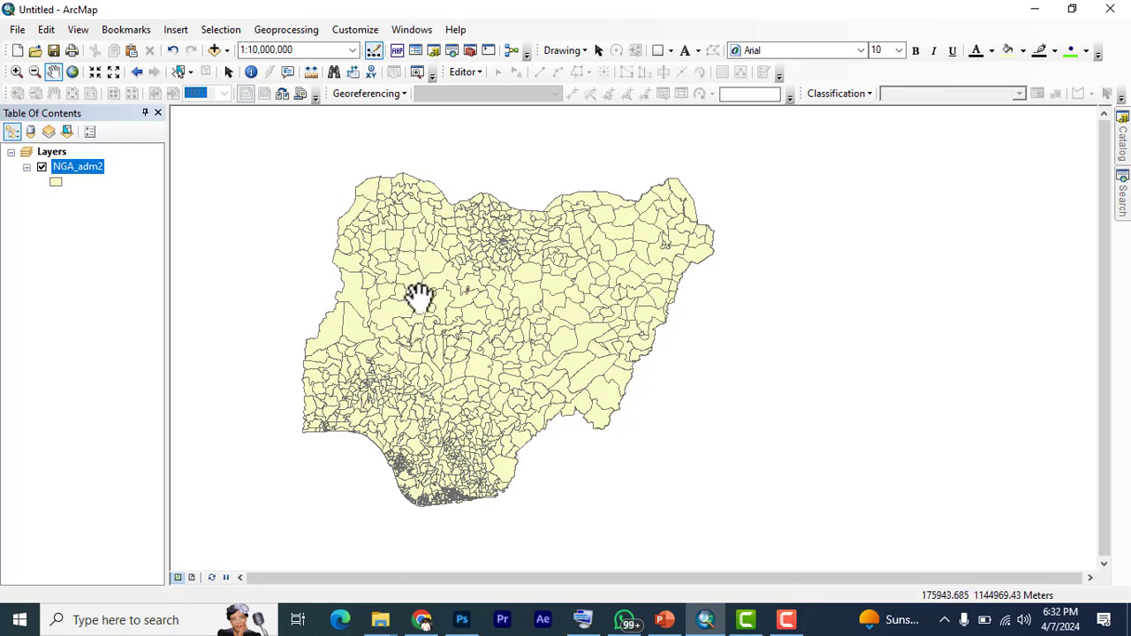
pyautogui.scroll(-2, 475, 263)
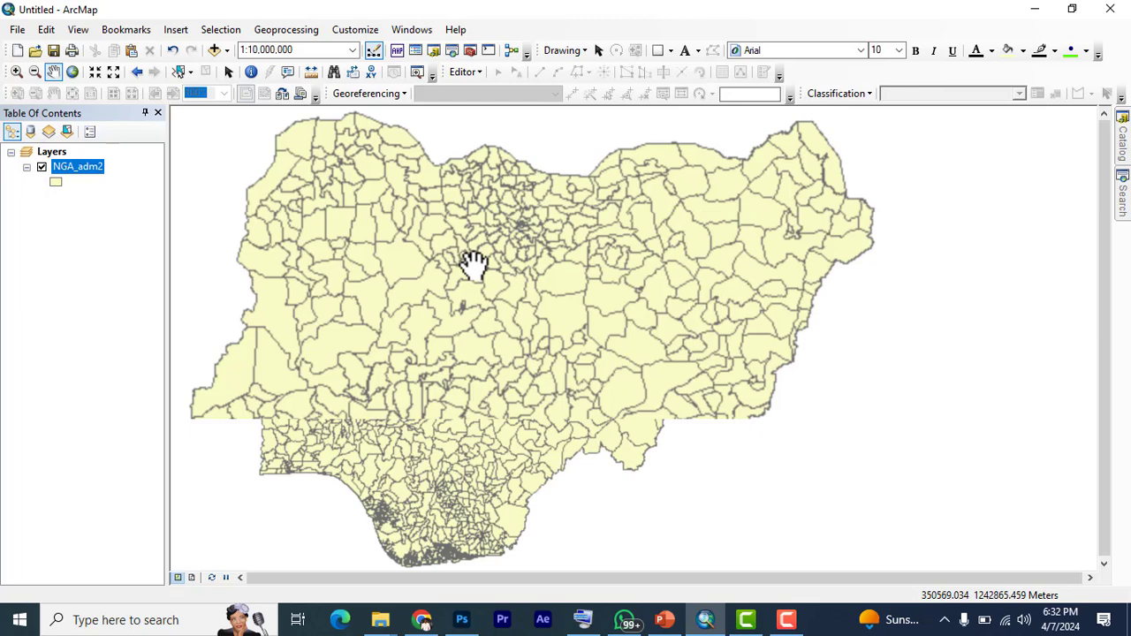
pyautogui.scroll(-1, 472, 262)
pyautogui.scroll(3, 478, 263)
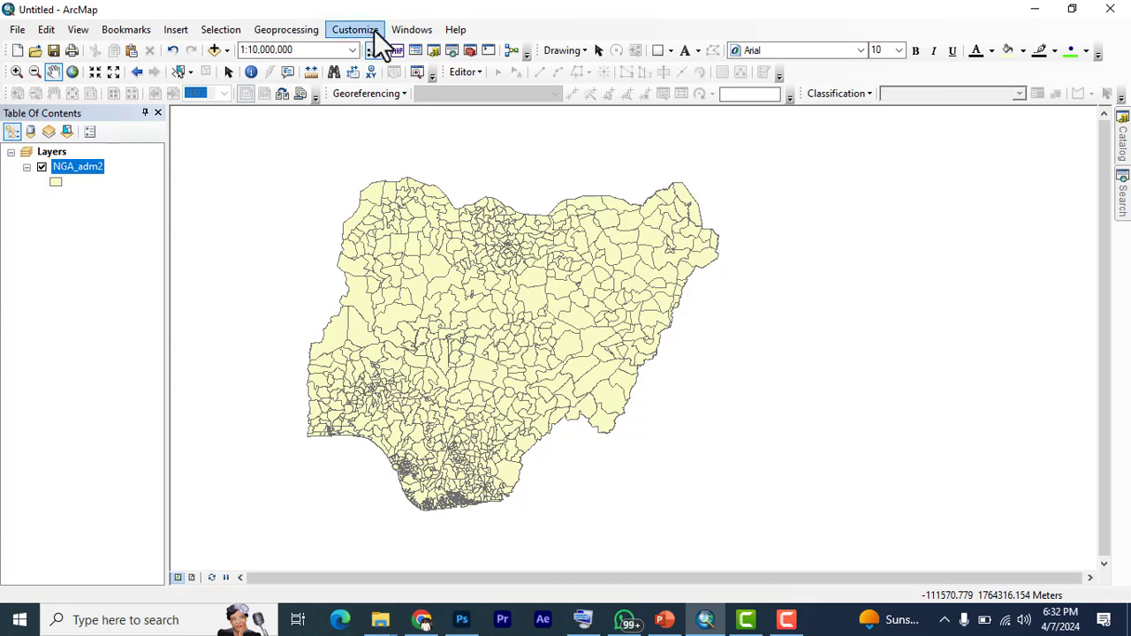
# - Open the Magnifier window and move it up and to the right
pyautogui.click(410, 30)
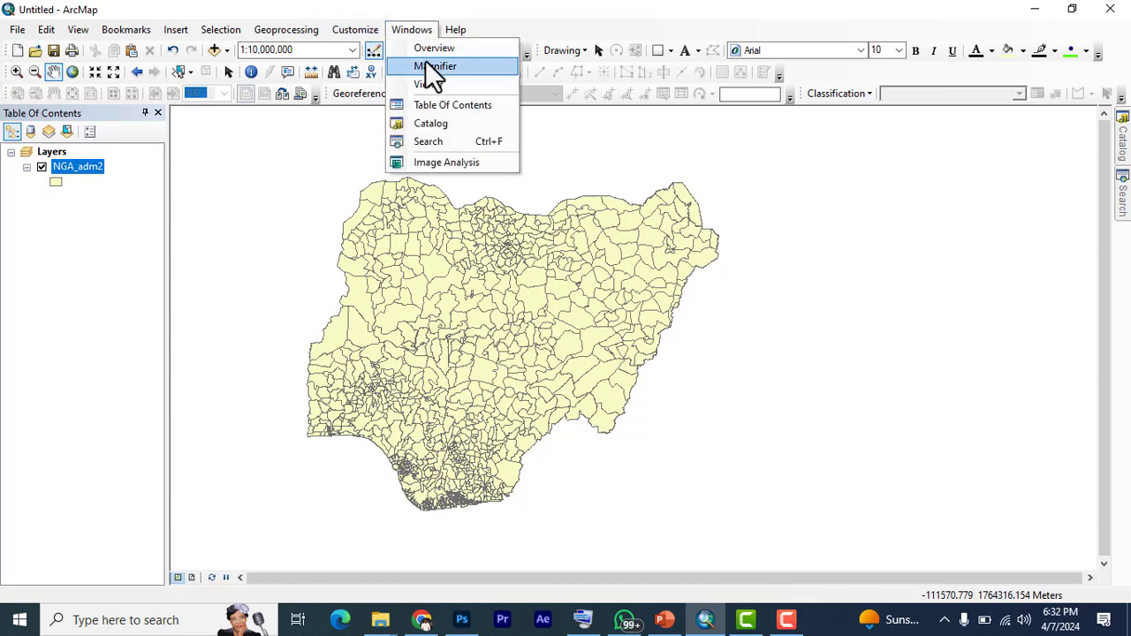
pyautogui.click(426, 66)
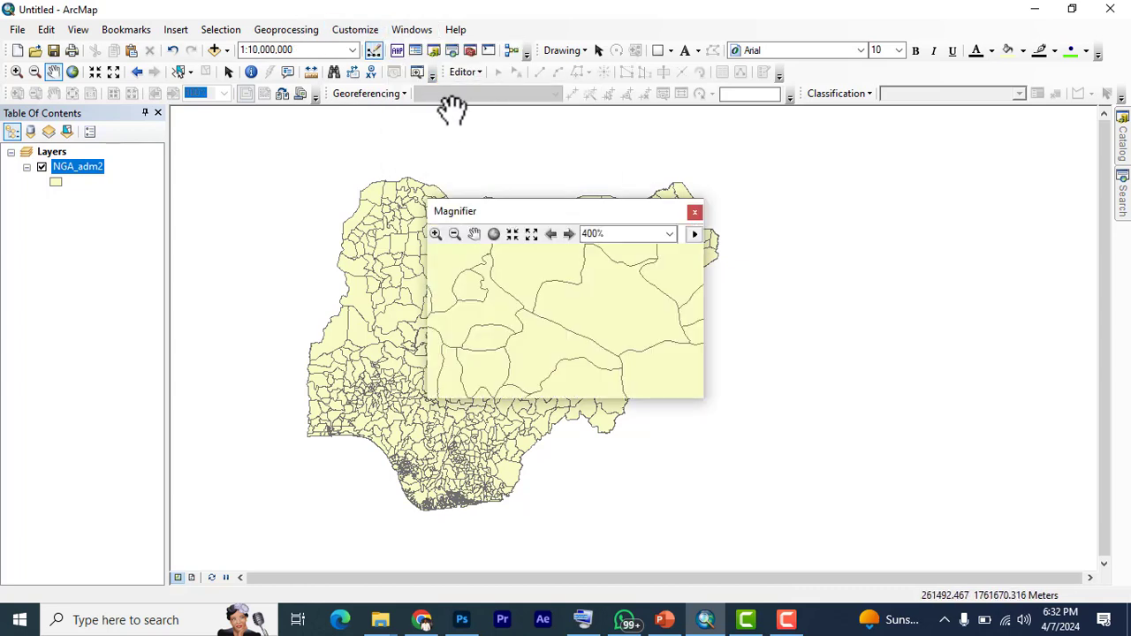
pyautogui.moveTo(545, 213); pyautogui.dragTo(607, 182)
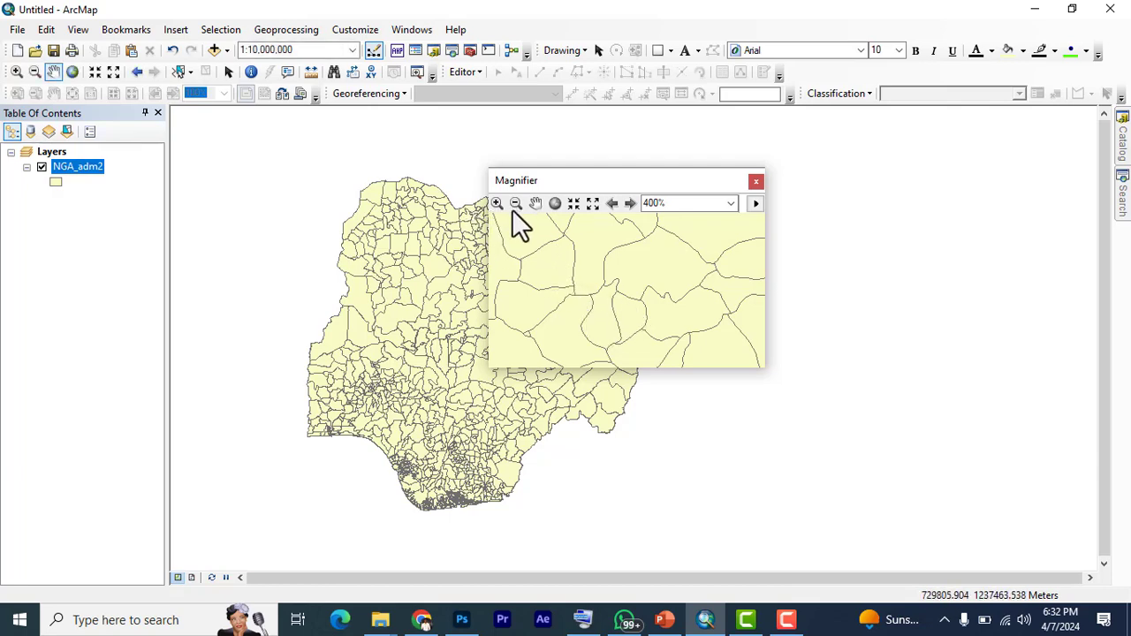
# - Pan and zoom the map out until the scale reads 1:6,000,000
pyautogui.moveTo(422, 294)
pyautogui.mouseDown()
pyautogui.moveTo(351, 260)
pyautogui.moveTo(482, 335)
pyautogui.mouseUp()
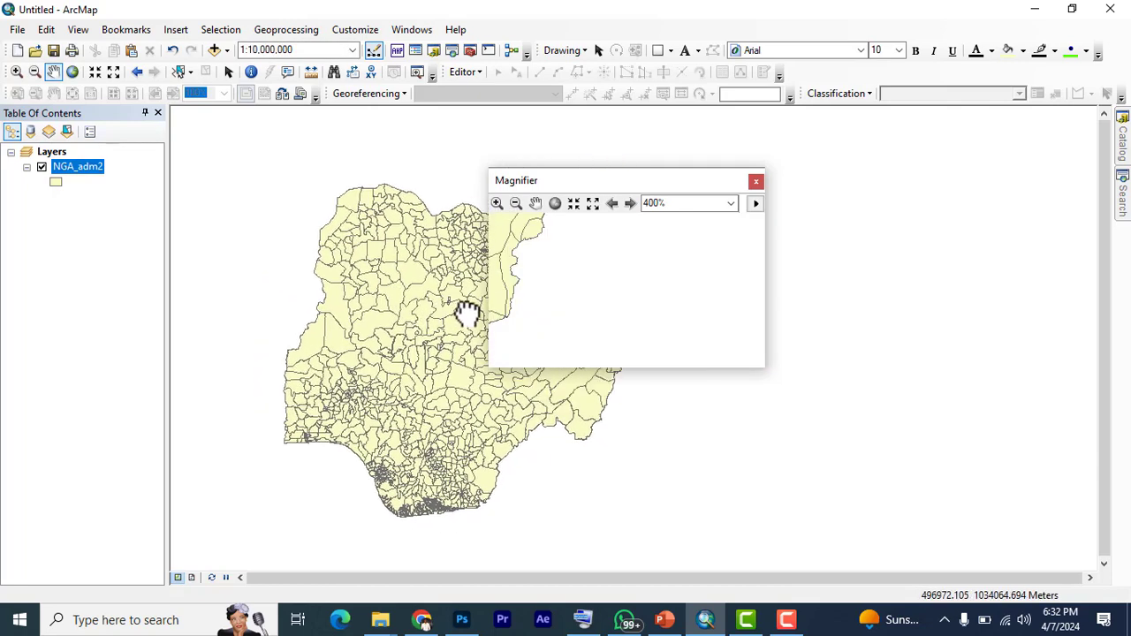
pyautogui.scroll(1, 466, 347)
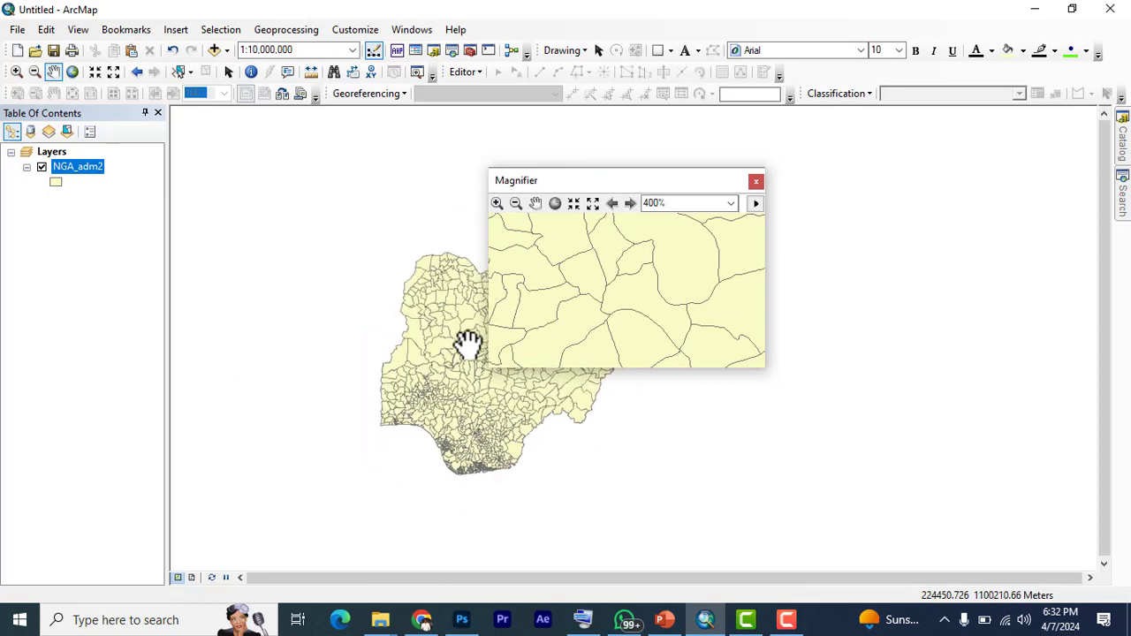
pyautogui.scroll(-2, 466, 344)
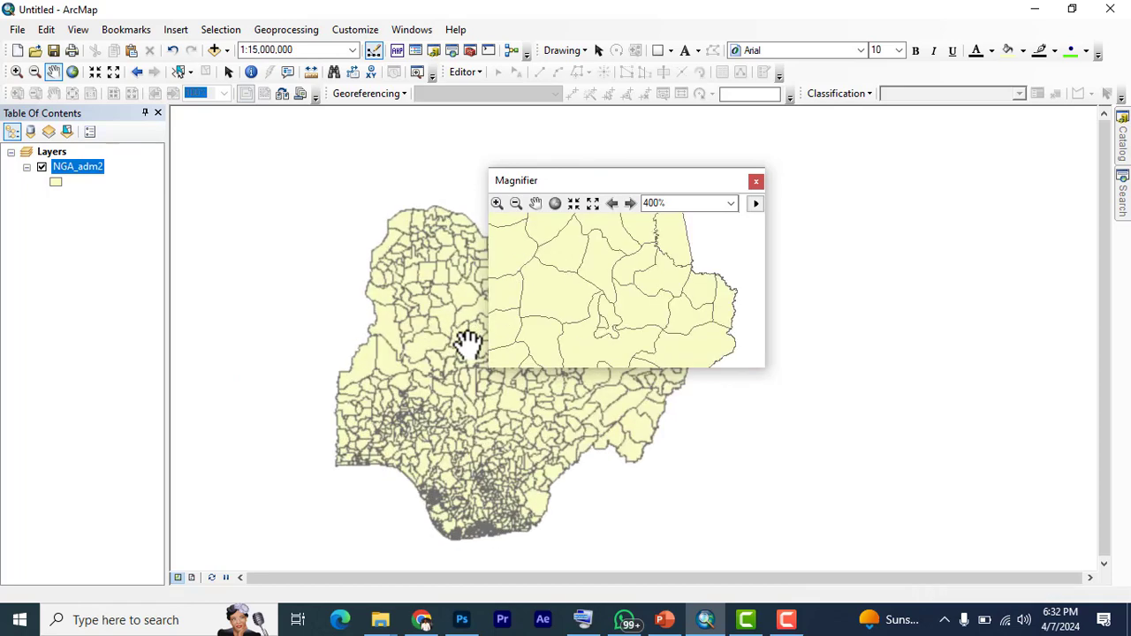
pyautogui.moveTo(434, 339); pyautogui.dragTo(305, 313)
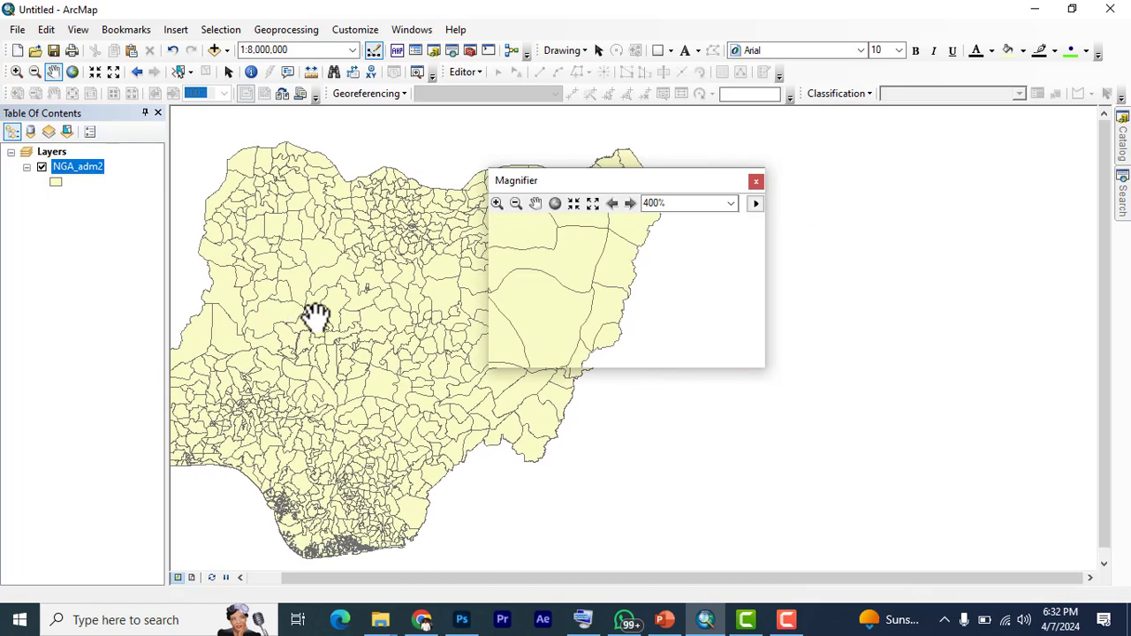
pyautogui.scroll(-1, 352, 300)
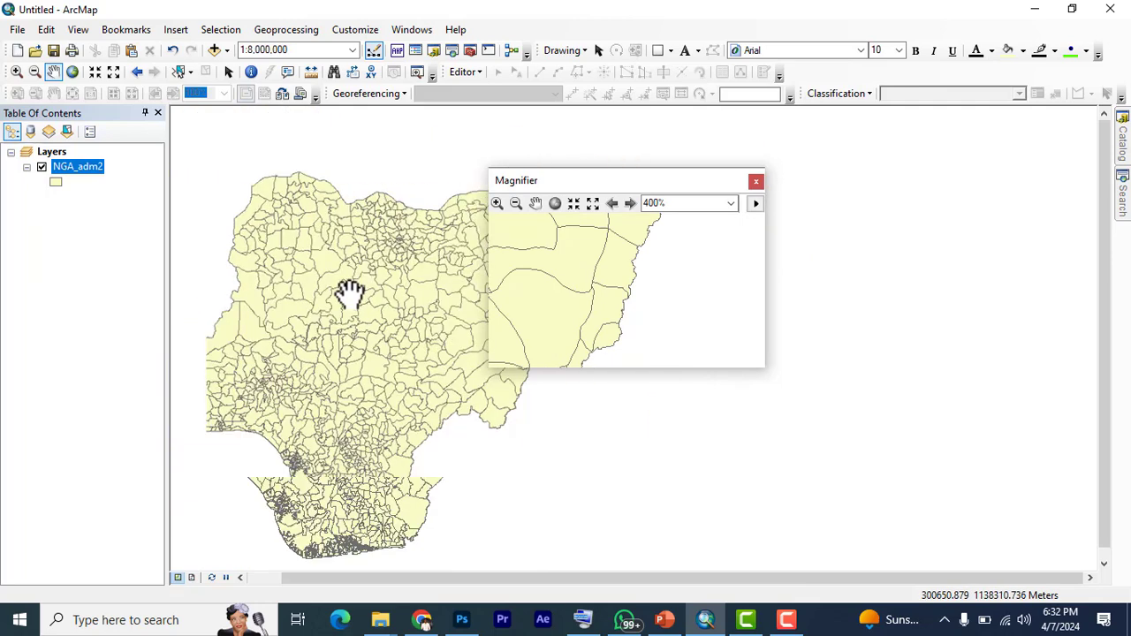
pyautogui.scroll(-1, 350, 294)
pyautogui.scroll(-1, 350, 294)
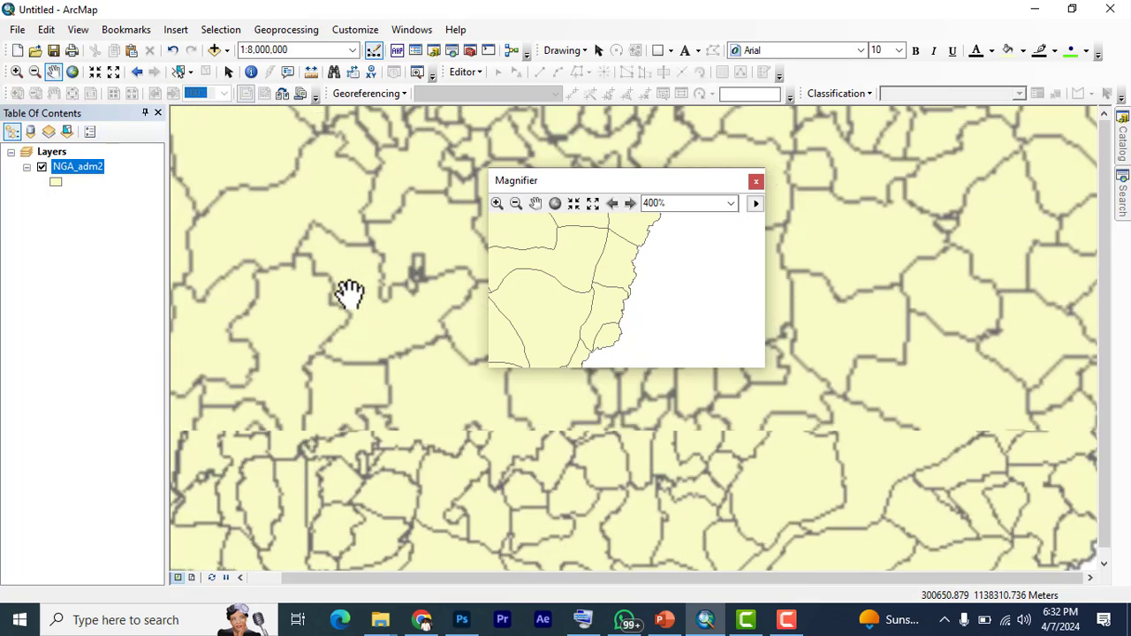
pyautogui.scroll(-1, 350, 293)
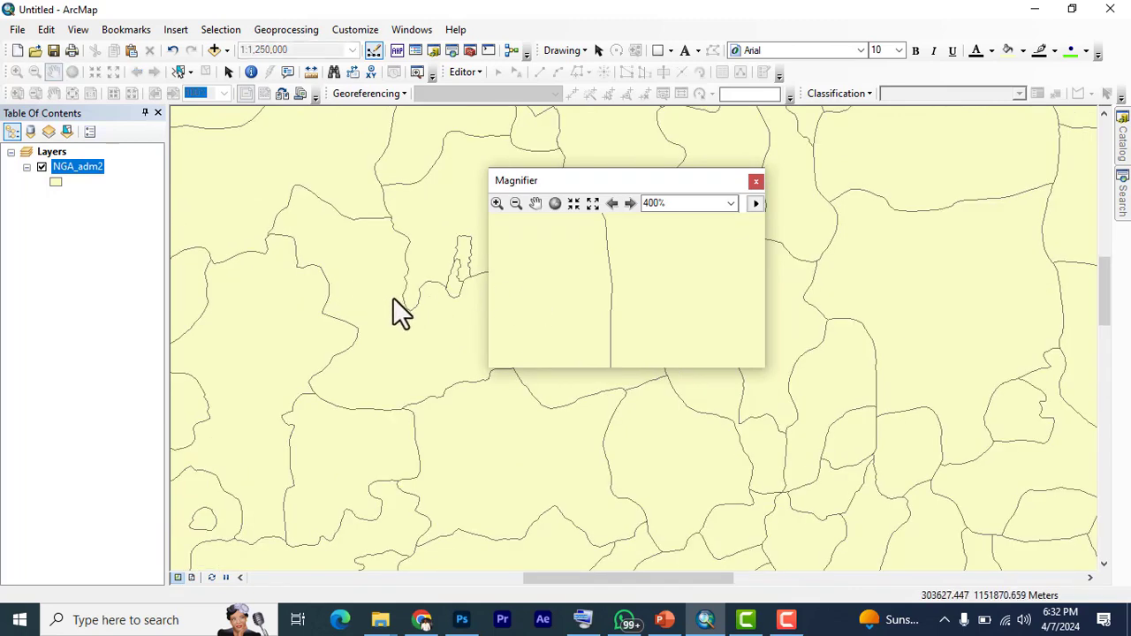
pyautogui.moveTo(360, 285); pyautogui.dragTo(332, 275)
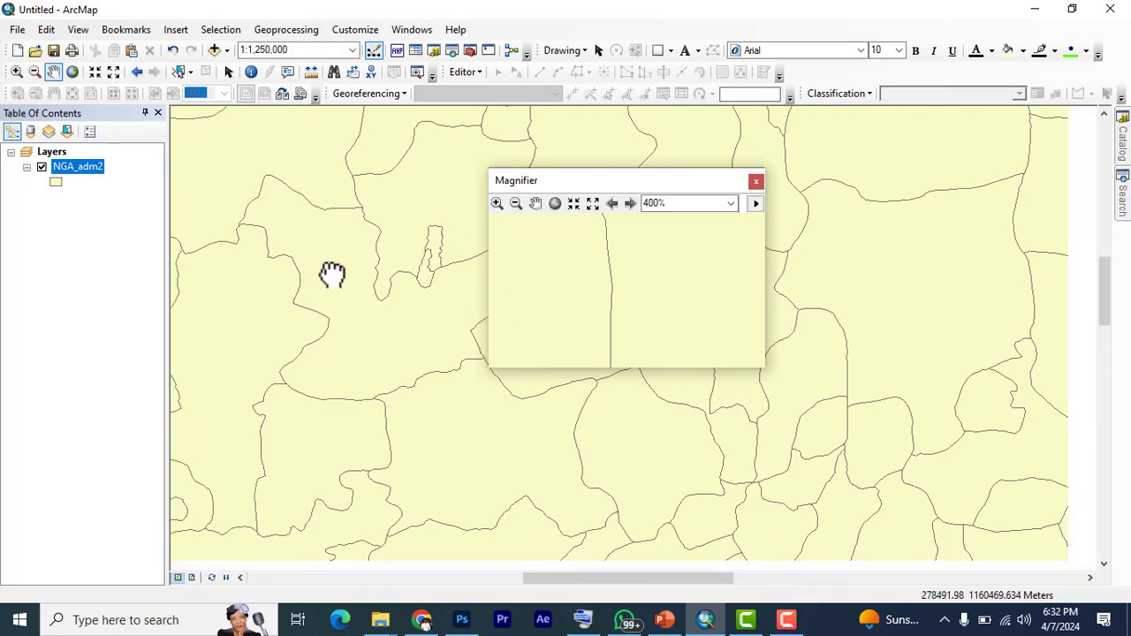
pyautogui.scroll(3, 334, 270)
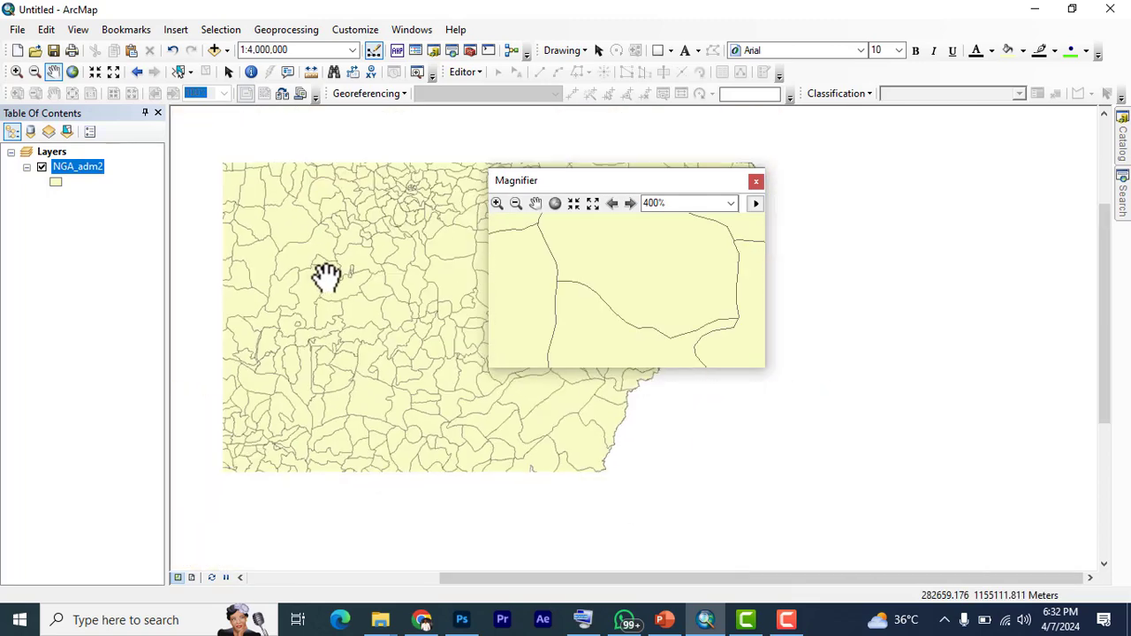
pyautogui.scroll(1, 795, 309)
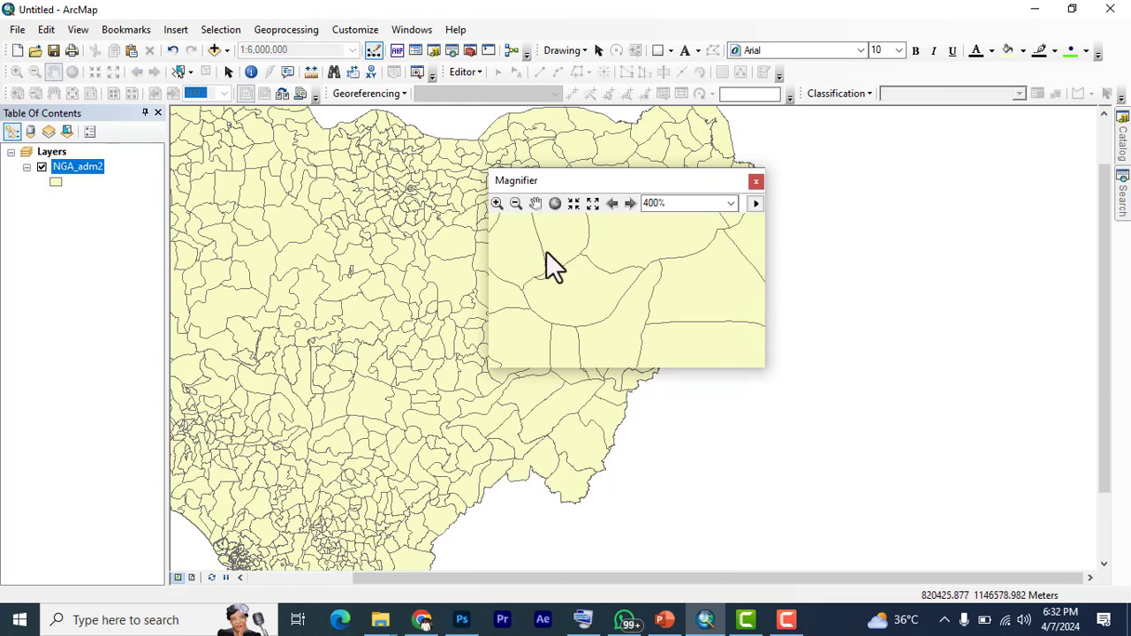
pyautogui.click(515, 203)
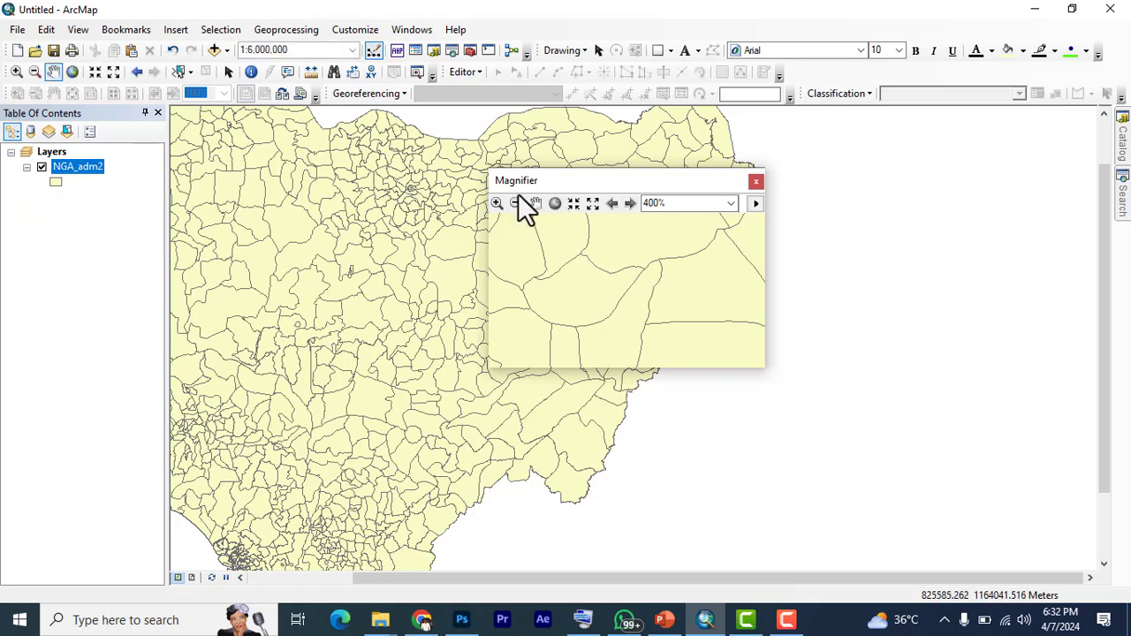
pyautogui.click(534, 252)
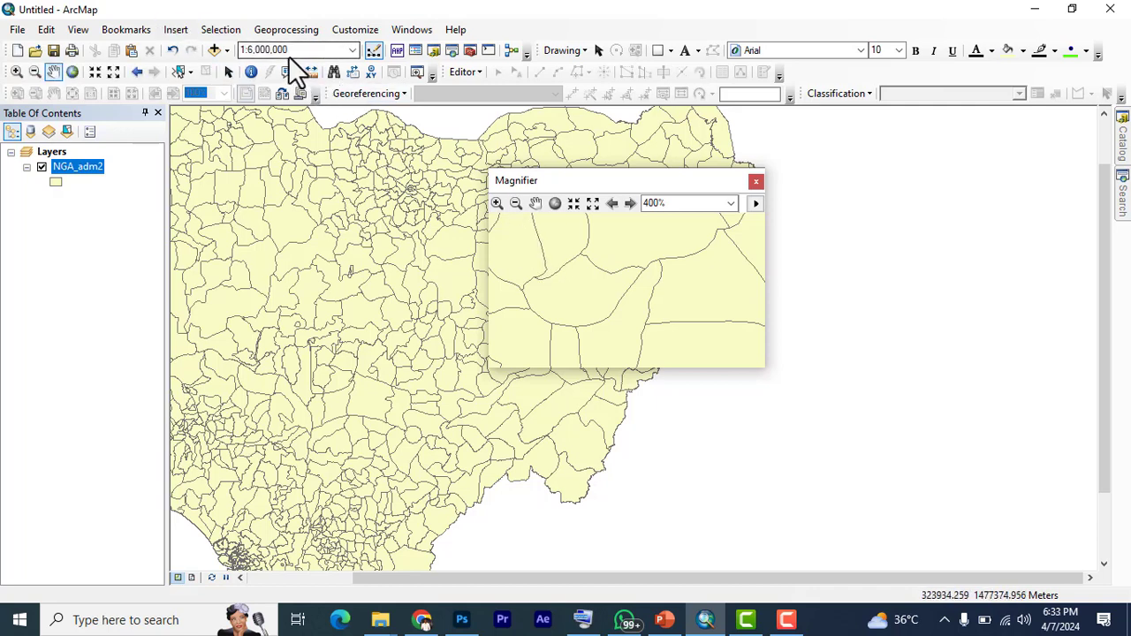
pyautogui.click(533, 272)
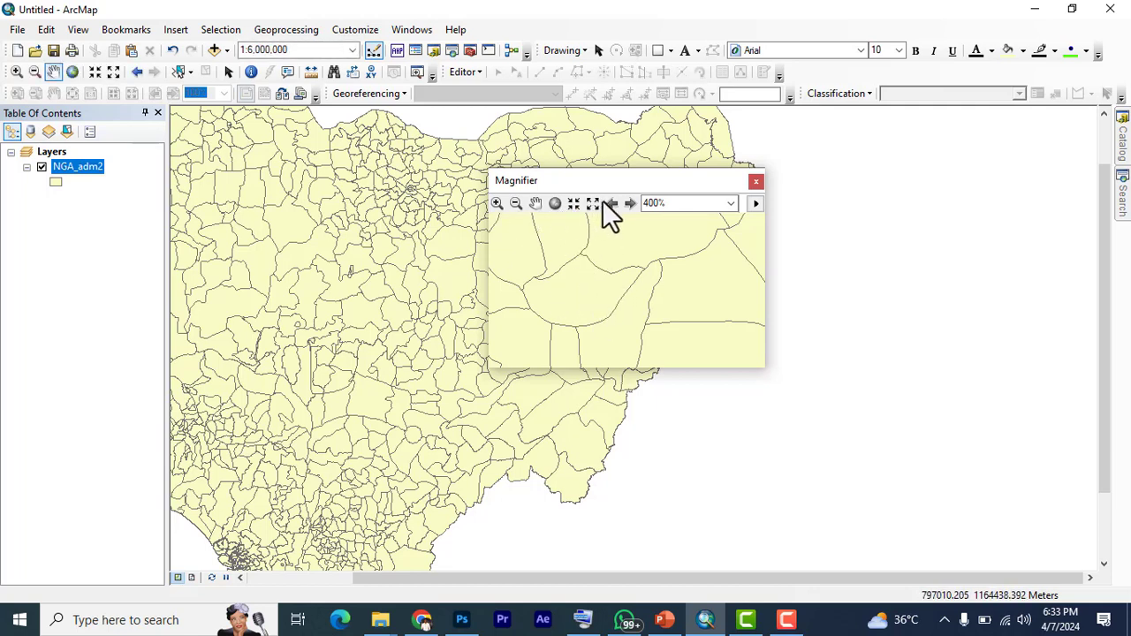
# - Drag the 400% Magnifier window left onto Nigeria's north-western districts and settle it
pyautogui.moveTo(651, 178)
pyautogui.mouseDown()
pyautogui.moveTo(352, 174)
pyautogui.moveTo(361, 170)
pyautogui.mouseUp()
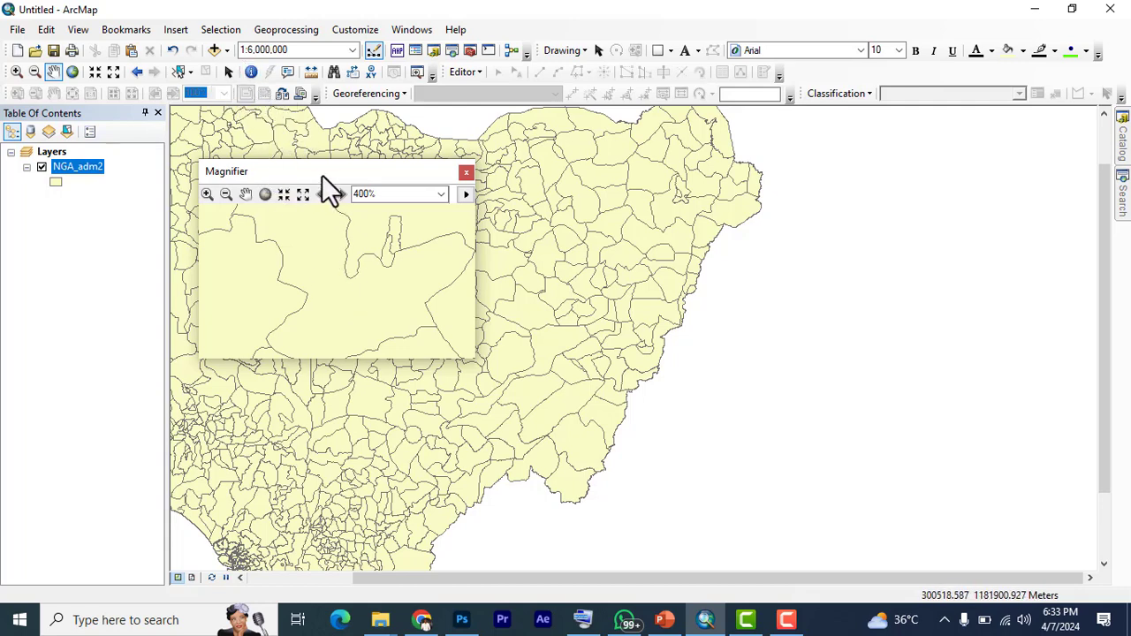
pyautogui.moveTo(322, 177)
pyautogui.mouseDown()
pyautogui.moveTo(368, 186)
pyautogui.moveTo(440, 335)
pyautogui.moveTo(513, 311)
pyautogui.moveTo(276, 197)
pyautogui.mouseUp()
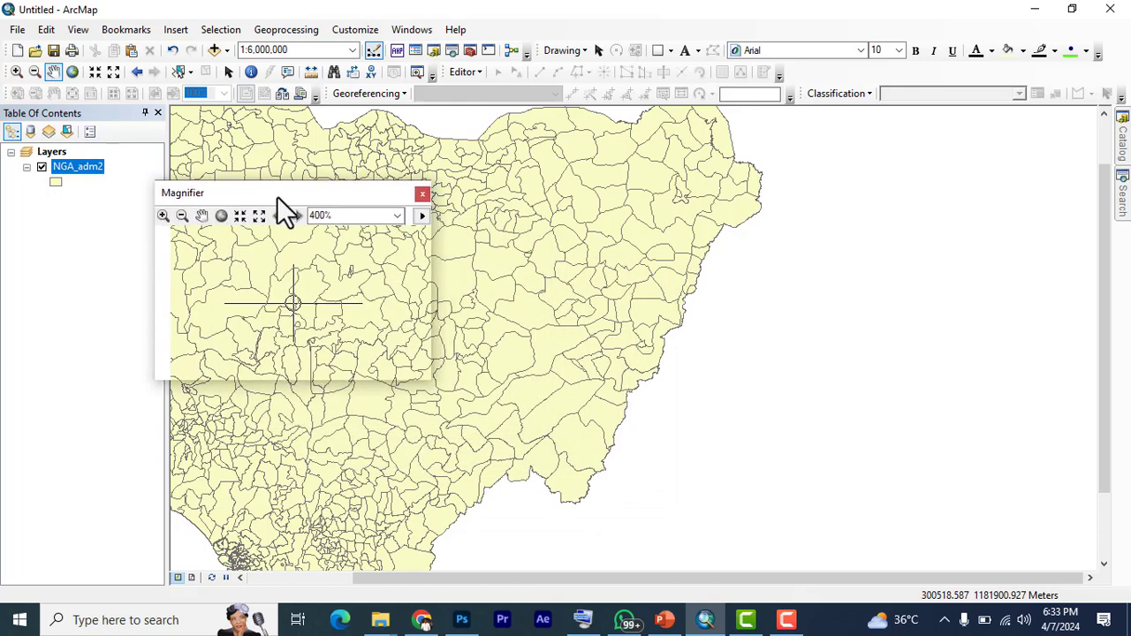
pyautogui.moveTo(276, 197)
pyautogui.mouseDown()
pyautogui.moveTo(447, 227)
pyautogui.moveTo(319, 186)
pyautogui.mouseUp()
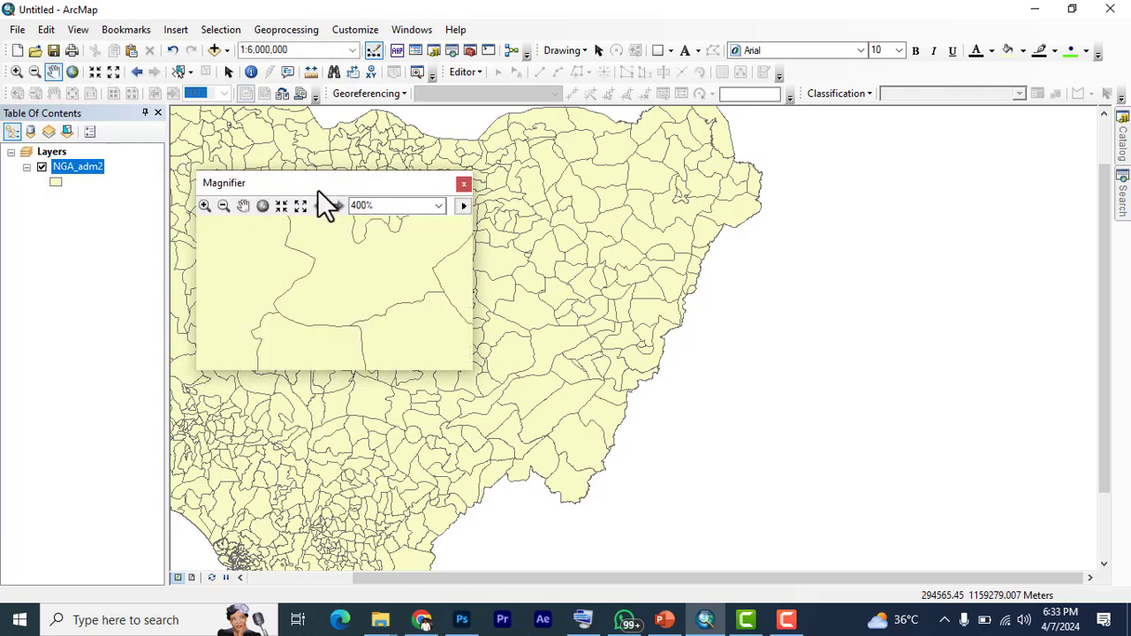
pyautogui.moveTo(317, 183); pyautogui.dragTo(318, 174)
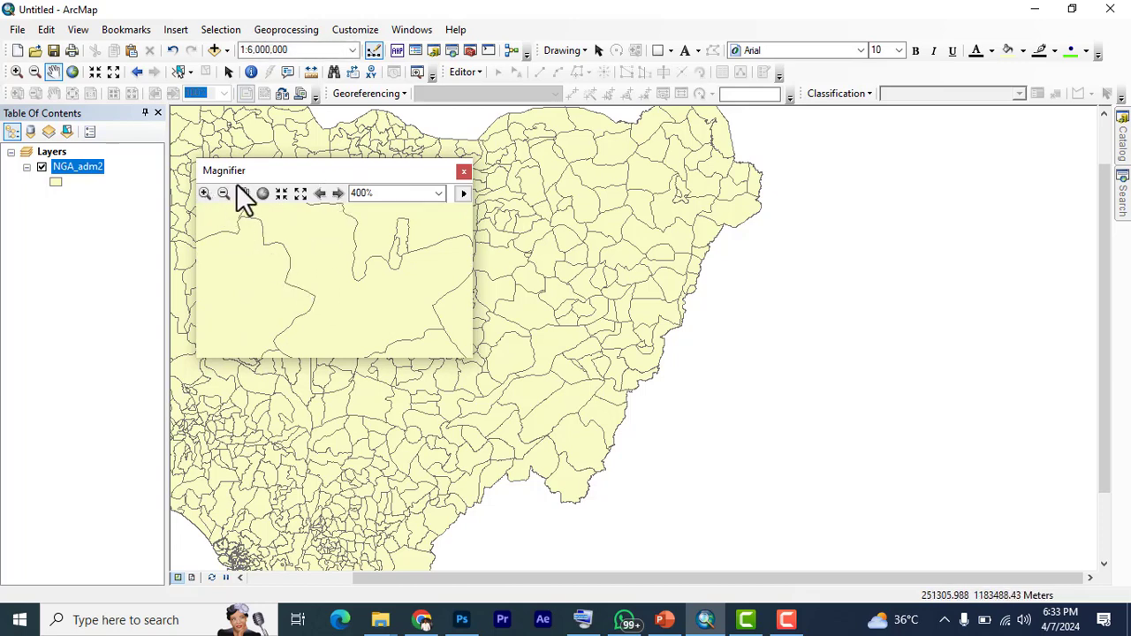
pyautogui.moveTo(266, 174)
pyautogui.mouseDown()
pyautogui.moveTo(254, 171)
pyautogui.moveTo(332, 176)
pyautogui.moveTo(325, 167)
pyautogui.mouseUp()
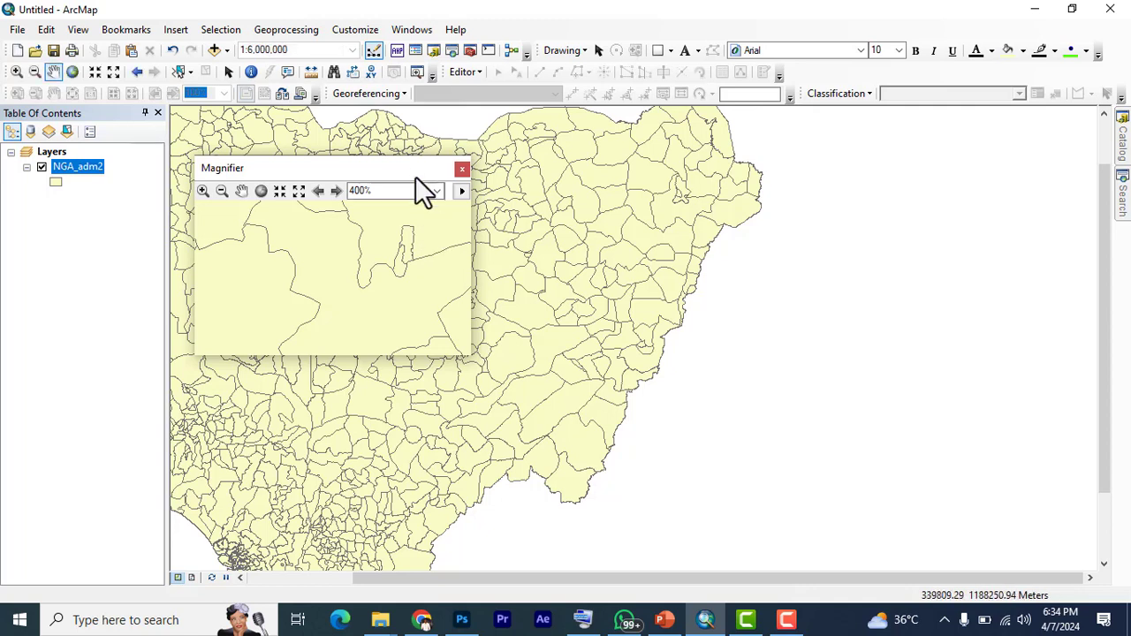
# - Try magnifier zoom levels of 800%, 1000%, 100% and 300%
pyautogui.click(438, 192)
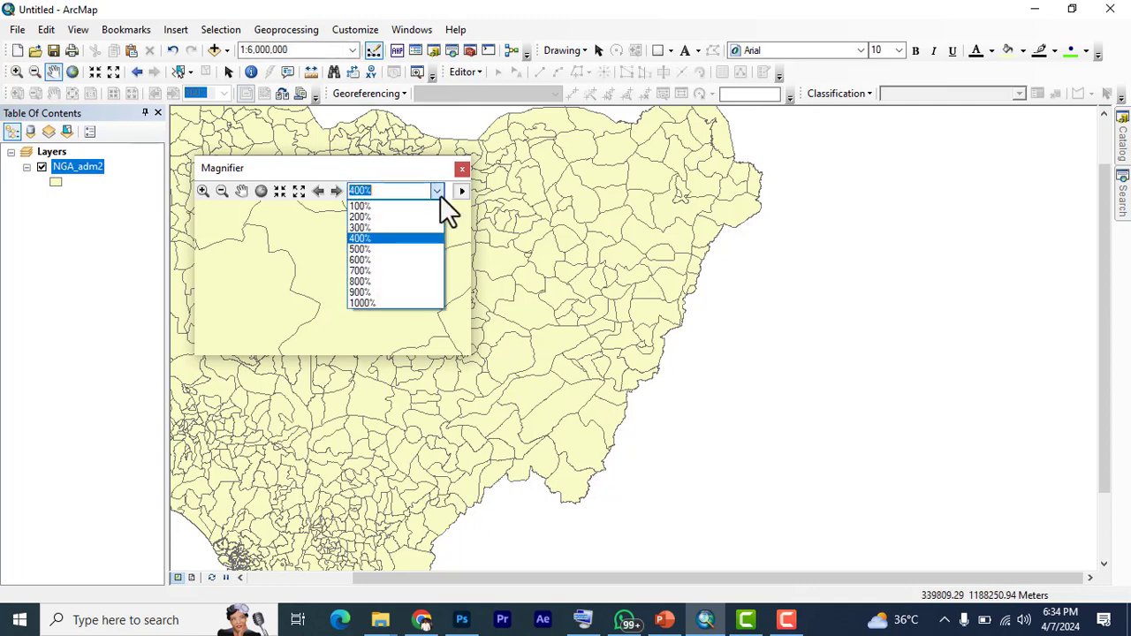
pyautogui.click(370, 280)
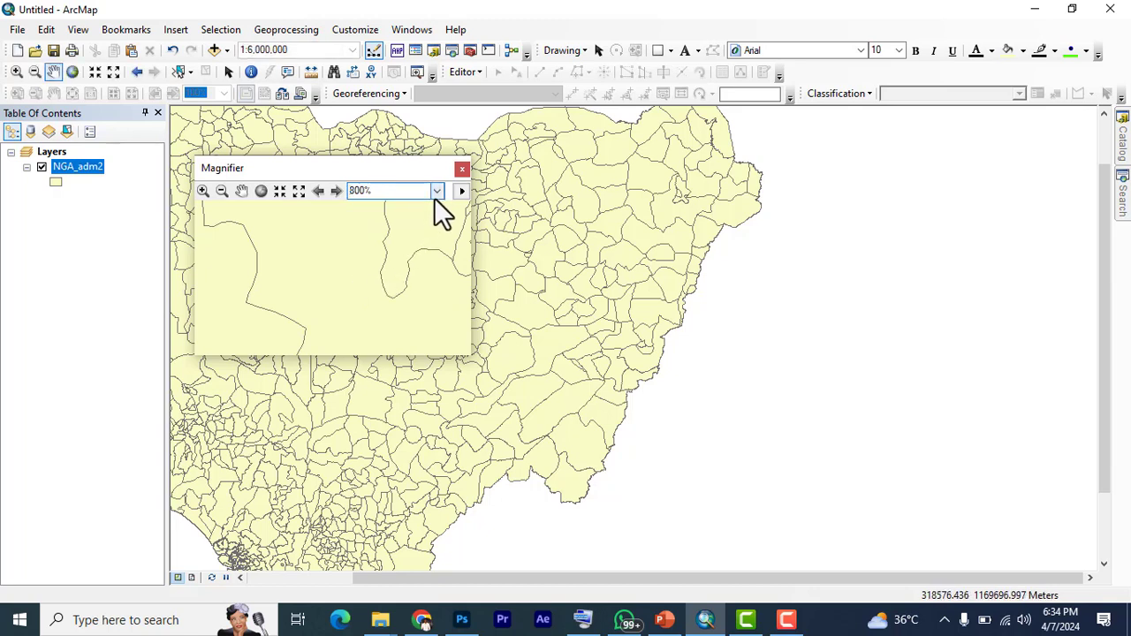
pyautogui.click(438, 192)
pyautogui.click(399, 303)
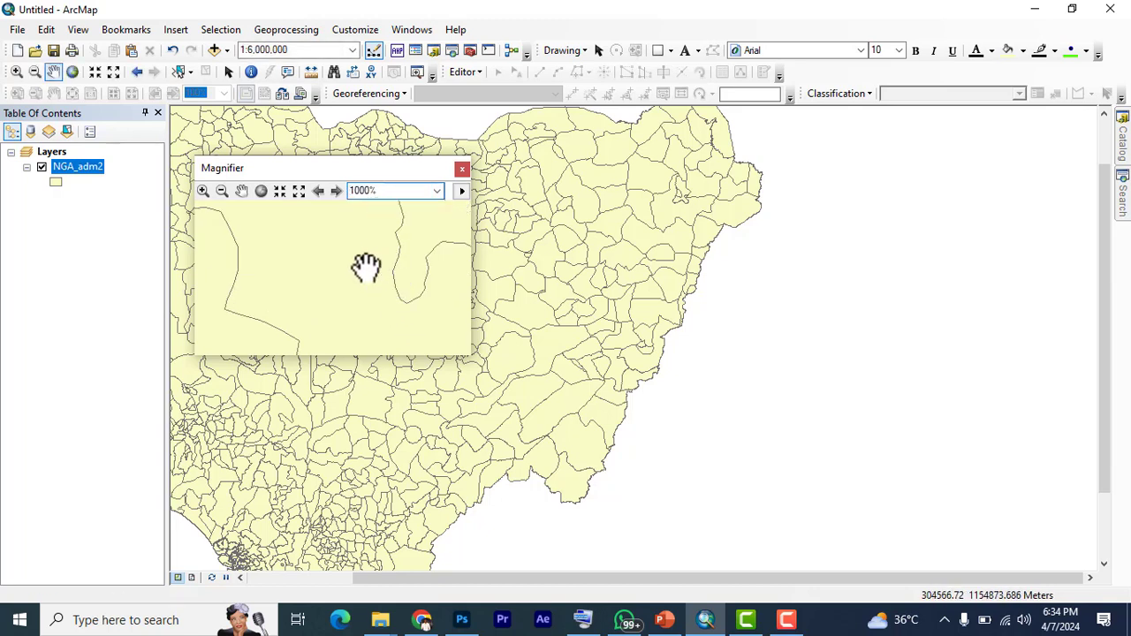
pyautogui.click(437, 191)
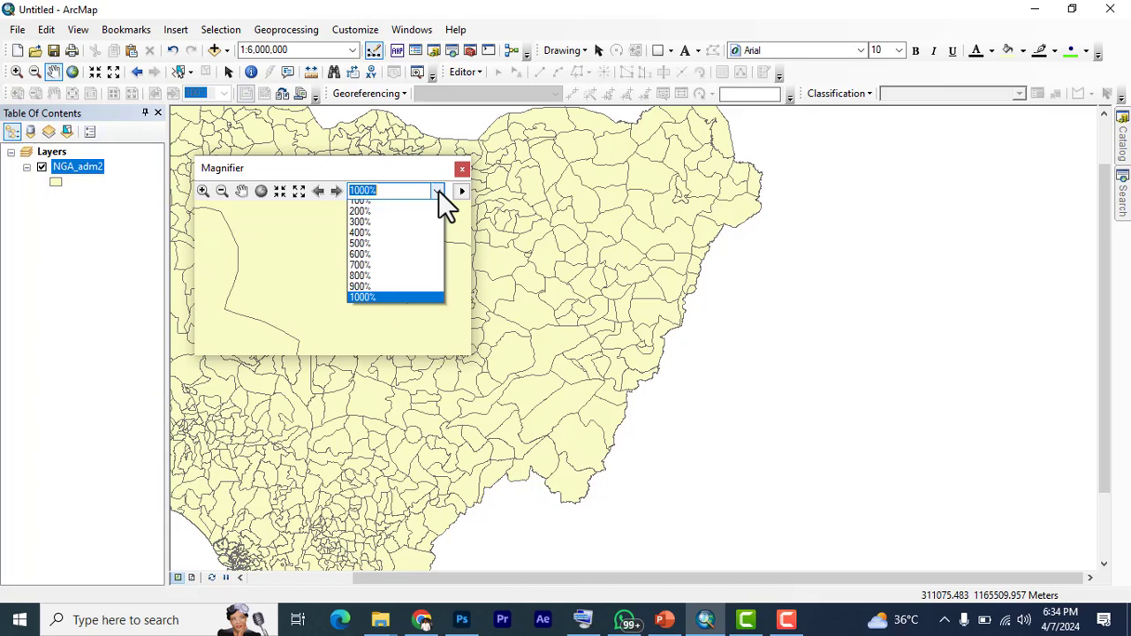
pyautogui.click(376, 207)
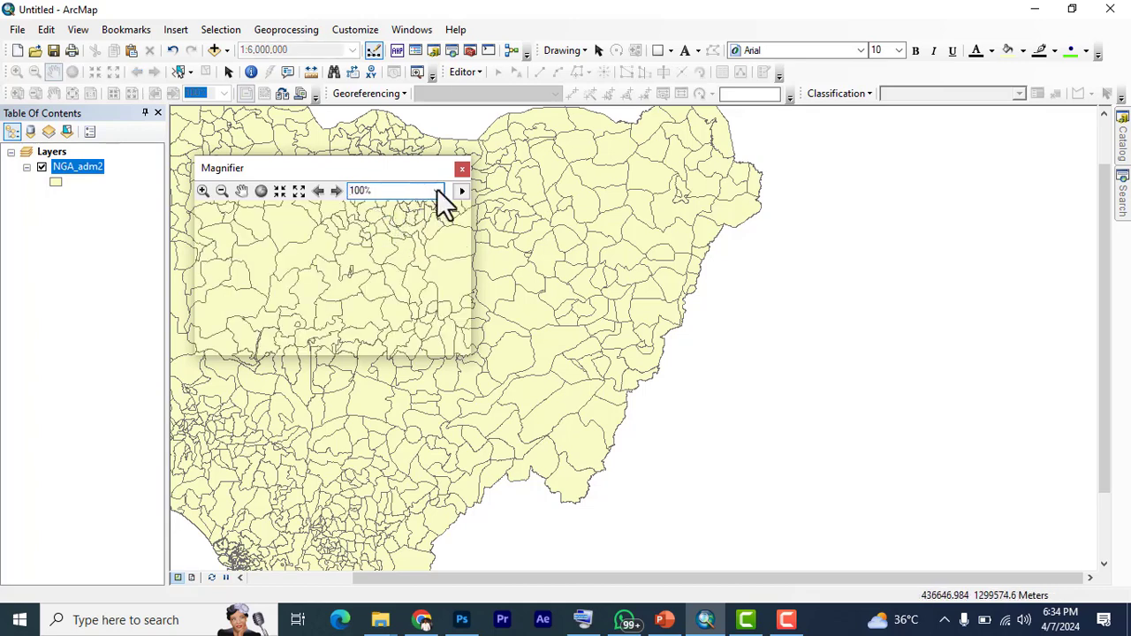
pyautogui.click(436, 191)
pyautogui.click(399, 228)
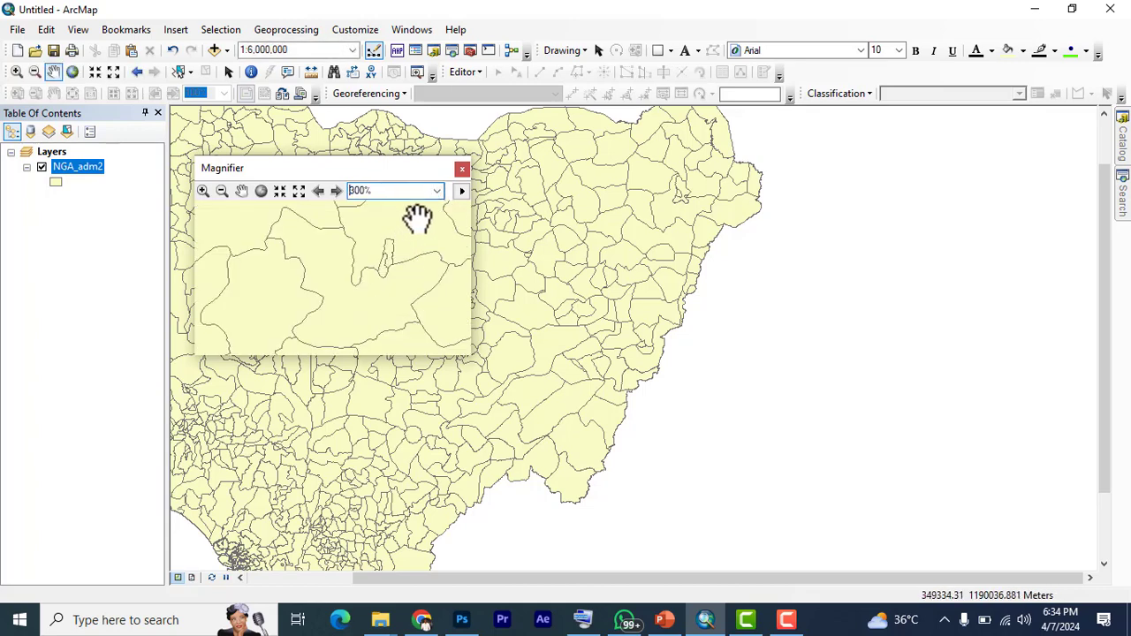
# - Set the magnifier zoom to 600% and leave its window active
pyautogui.click(436, 191)
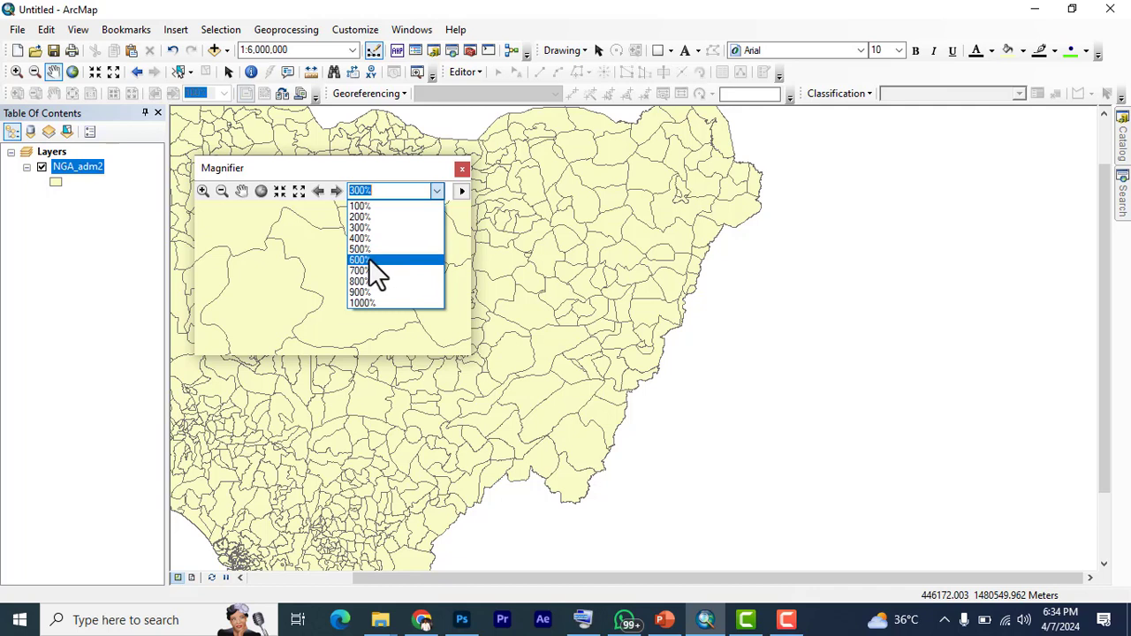
pyautogui.click(371, 260)
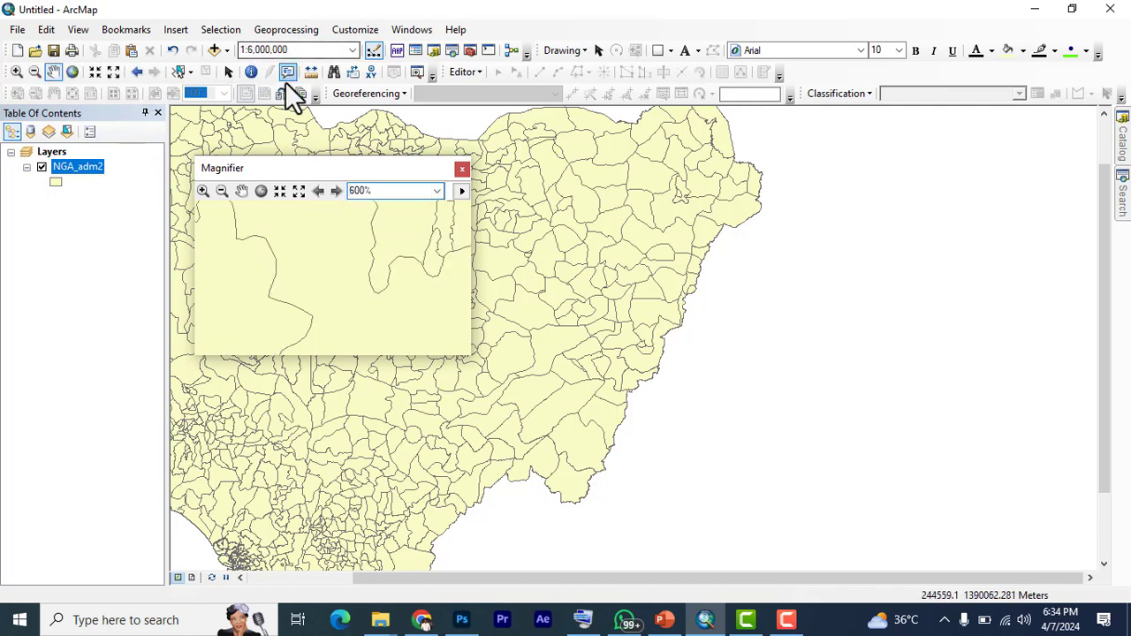
pyautogui.click(403, 230)
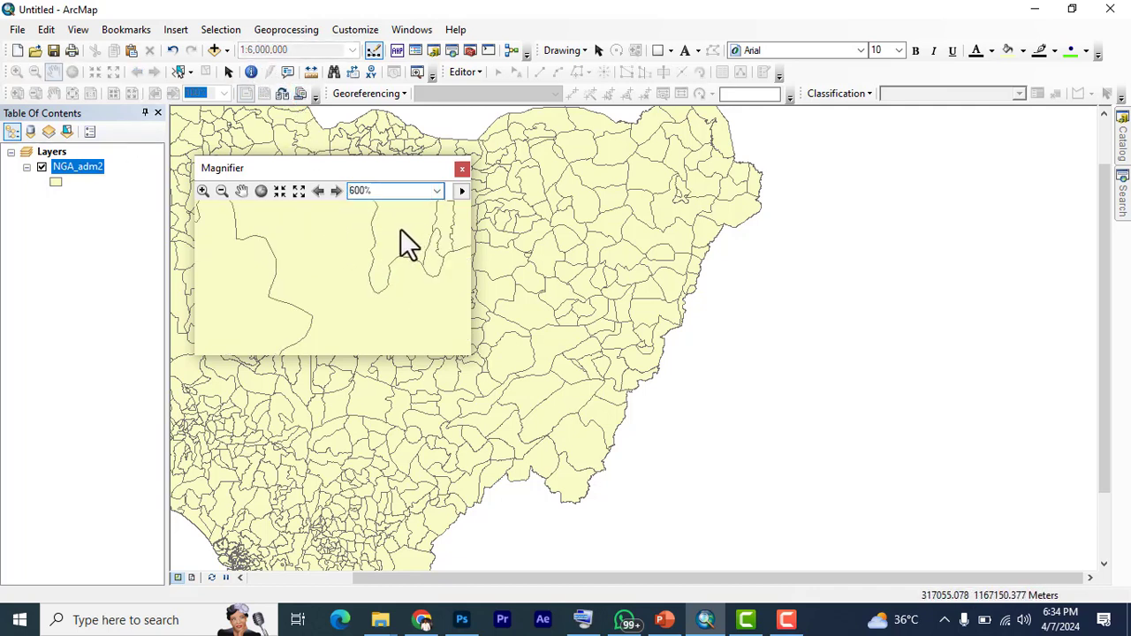
pyautogui.click(487, 169)
pyautogui.click(321, 260)
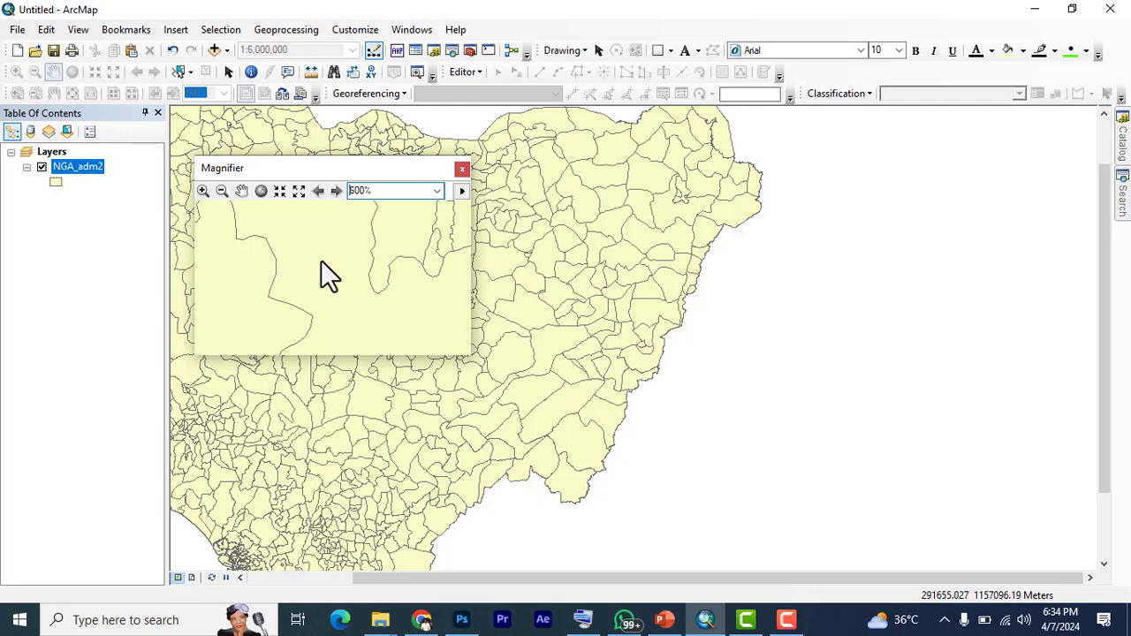
pyautogui.click(321, 259)
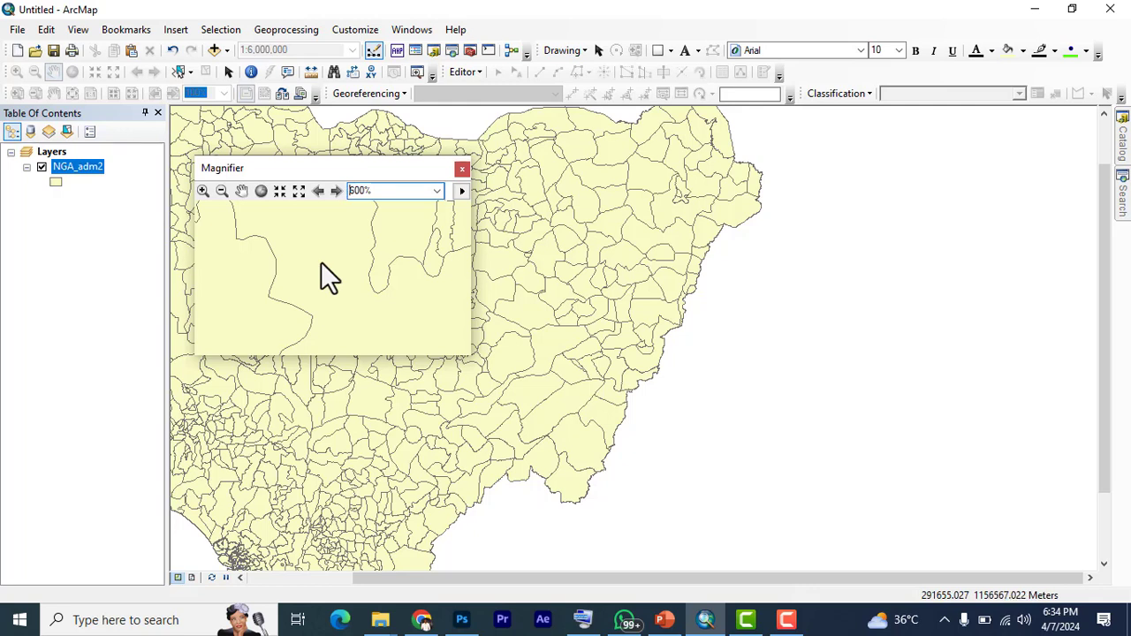